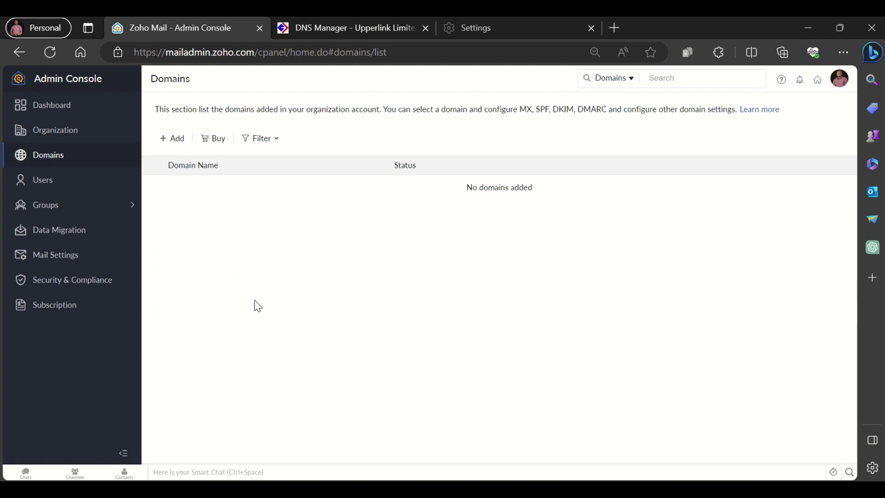
- Show the organization's Domains page, which lists no domains yet
left_click(41, 157)
- Add the domain tiandranaturalle.com.ng so its ownership verification step appears
double_click(165, 143)
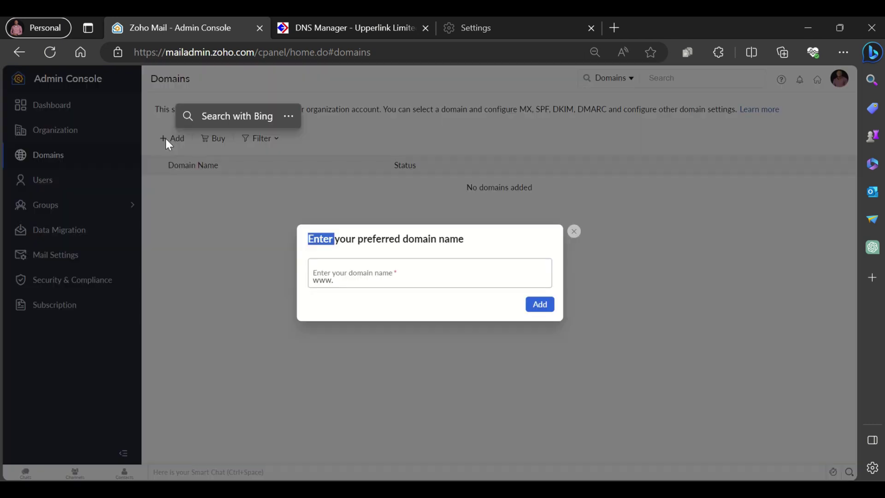
left_click(367, 276)
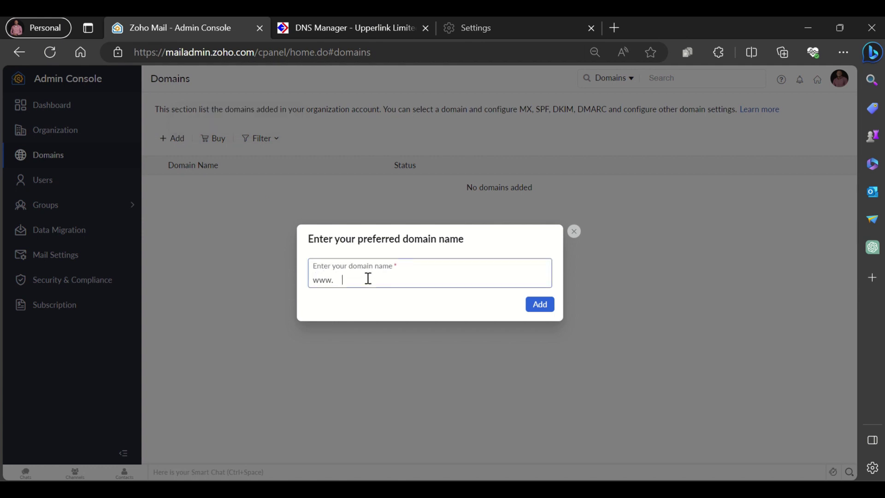
type("tiandranaturalle.com.ng")
left_click(534, 307)
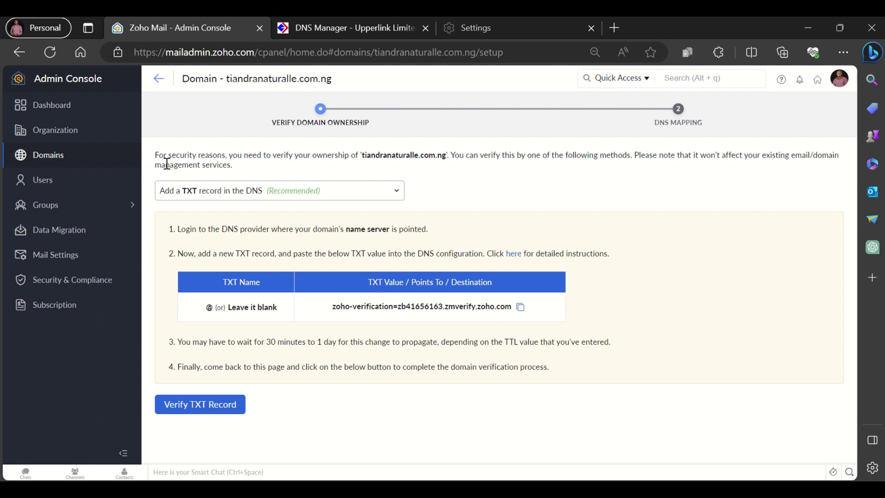
- Review the ownership verification methods and keep TXT as the chosen method
mouse_move(154, 155)
left_mouse_down()
mouse_move(366, 155)
mouse_move(359, 155)
left_mouse_up()
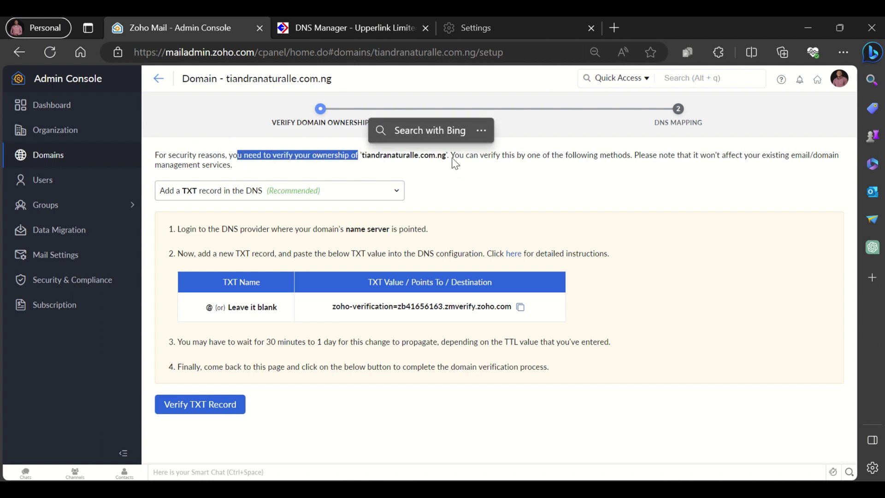
left_click_drag(451, 155, 624, 156)
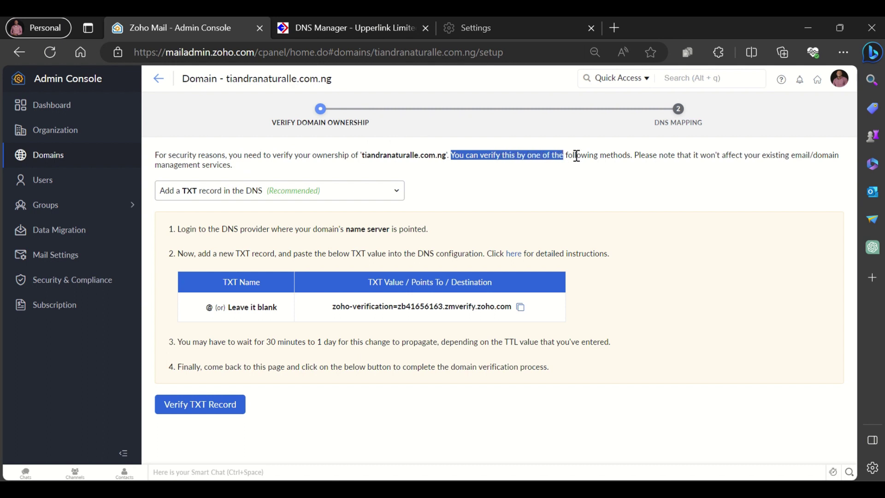
left_click(626, 154)
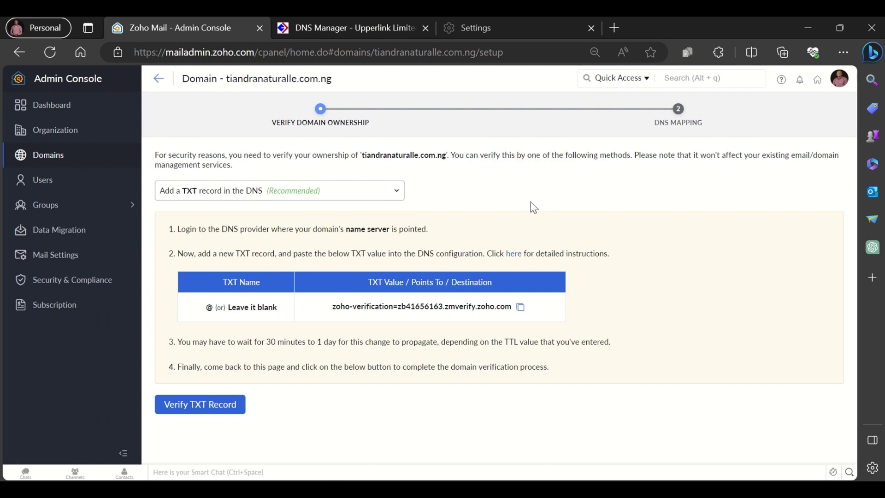
left_click(371, 194)
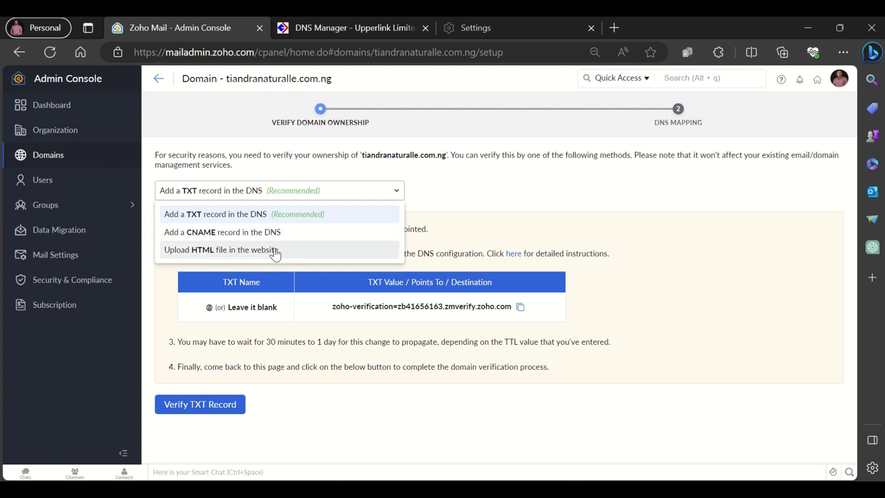
left_click(408, 240)
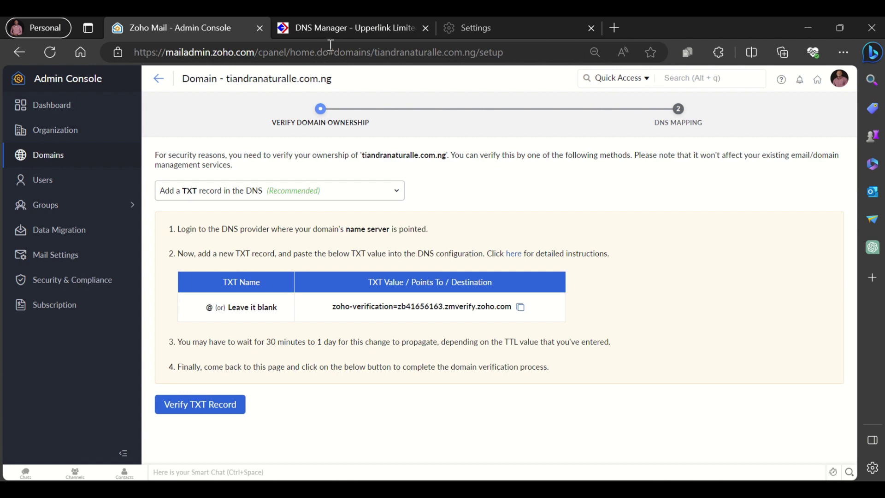
- Check the domain's DNS records, then copy Zoho's zoho-verification TXT value for host @
left_click(342, 28)
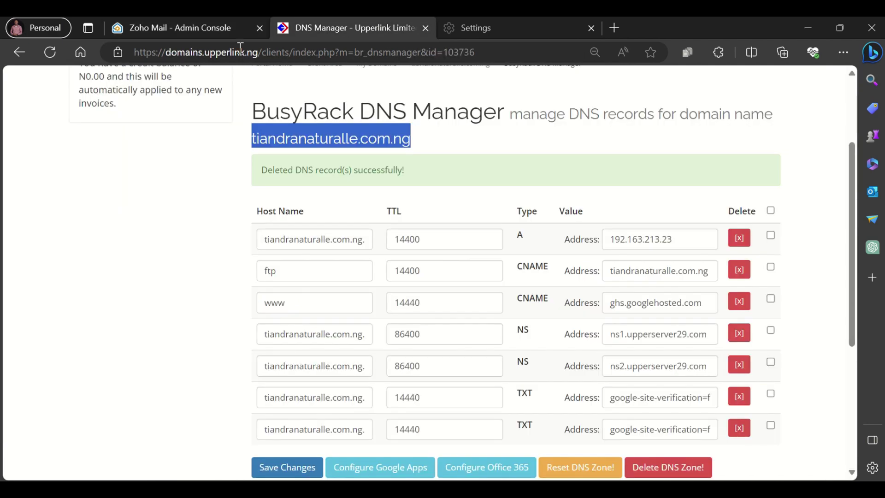
left_click(190, 28)
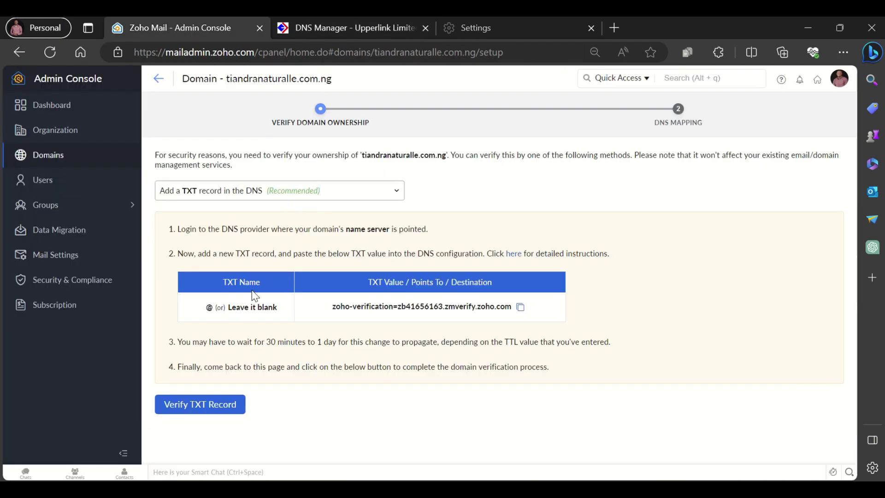
left_click_drag(222, 282, 260, 282)
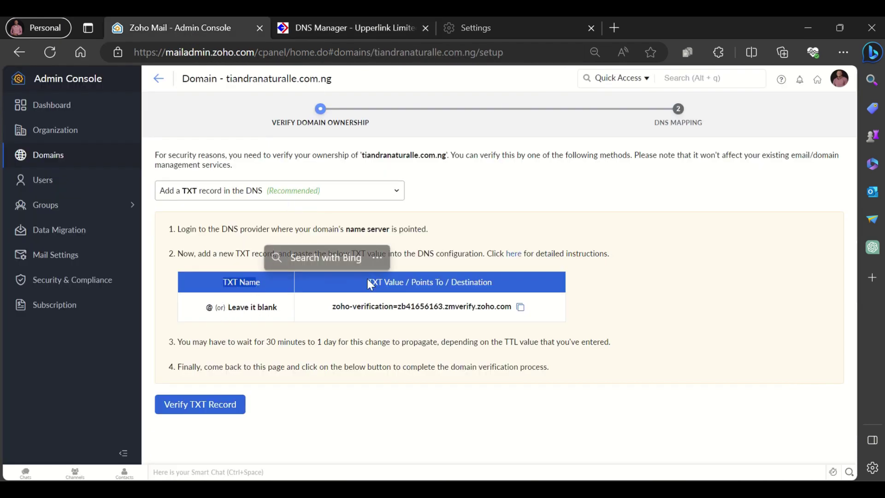
double_click(210, 308)
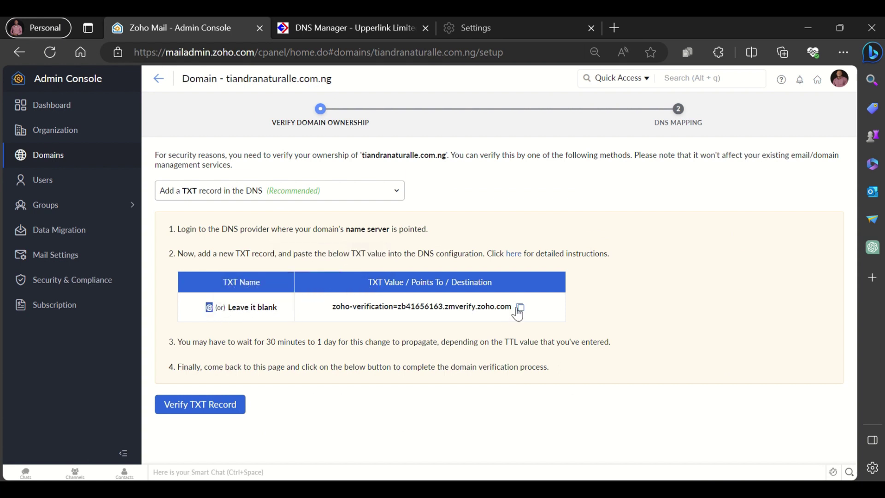
left_click(520, 306)
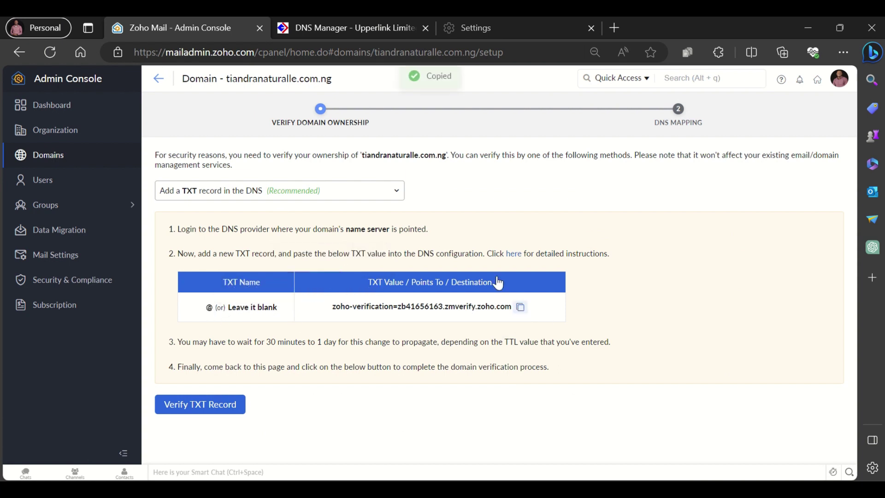
- Save a TXT record for host @ with the zoho-verification value in Upperlink DNS Manager
left_click(319, 28)
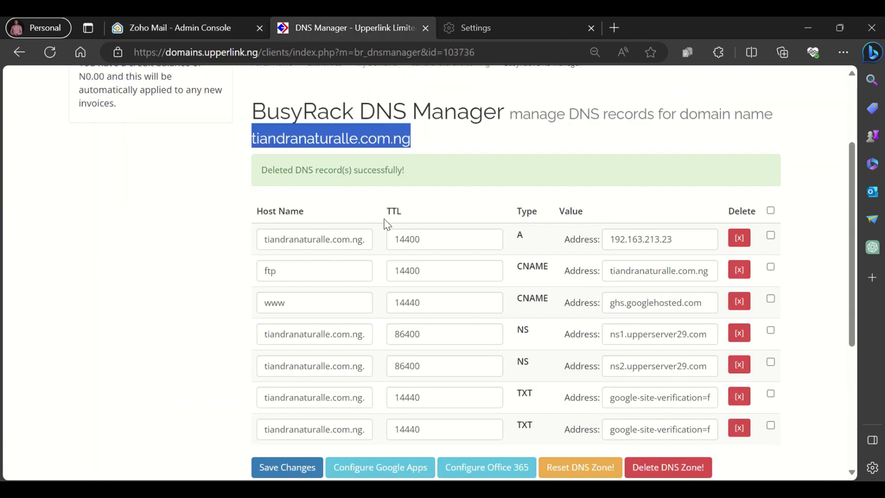
scroll(411, 265, "down", 2)
scroll(411, 265, "down", 2)
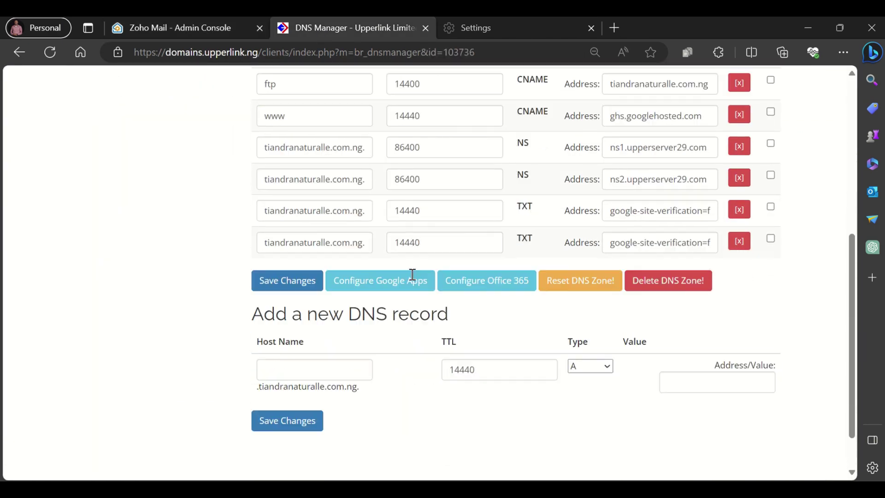
left_click(332, 319)
type("@")
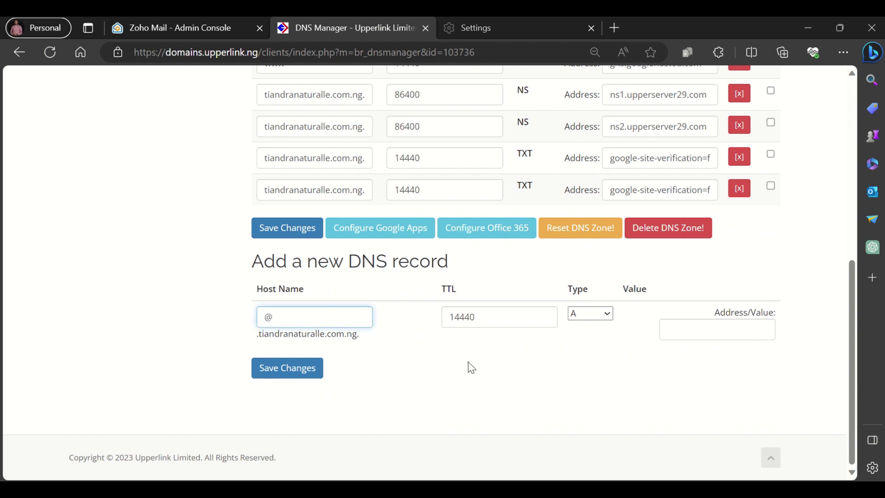
left_click(479, 366)
left_click(575, 317)
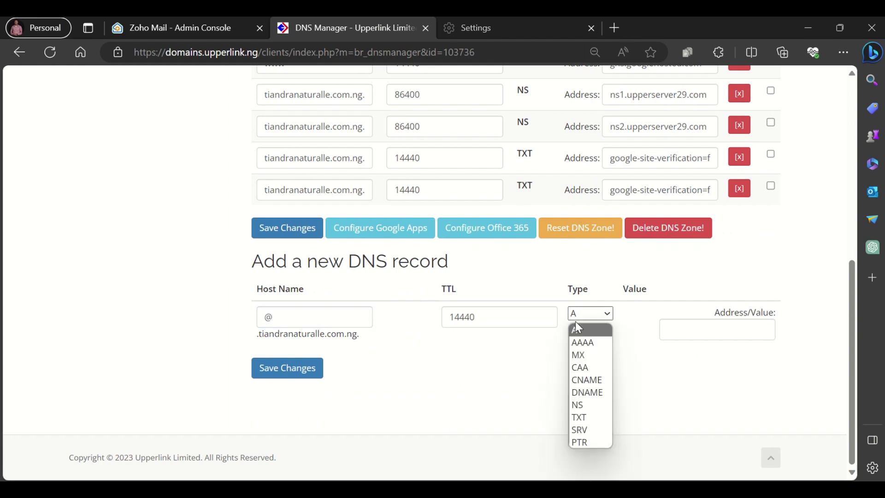
left_click(592, 418)
left_click(689, 329)
key("ctrl+v")
left_click(619, 375)
left_click(293, 374)
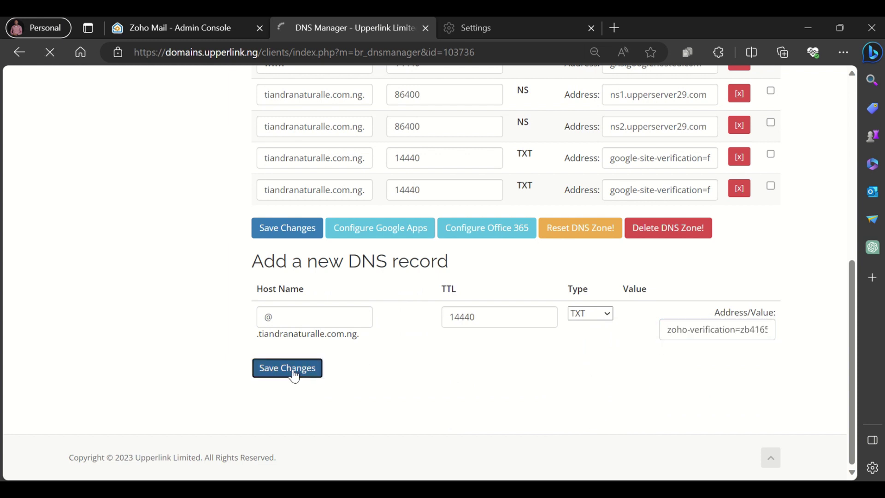
scroll(297, 408, "up", 1)
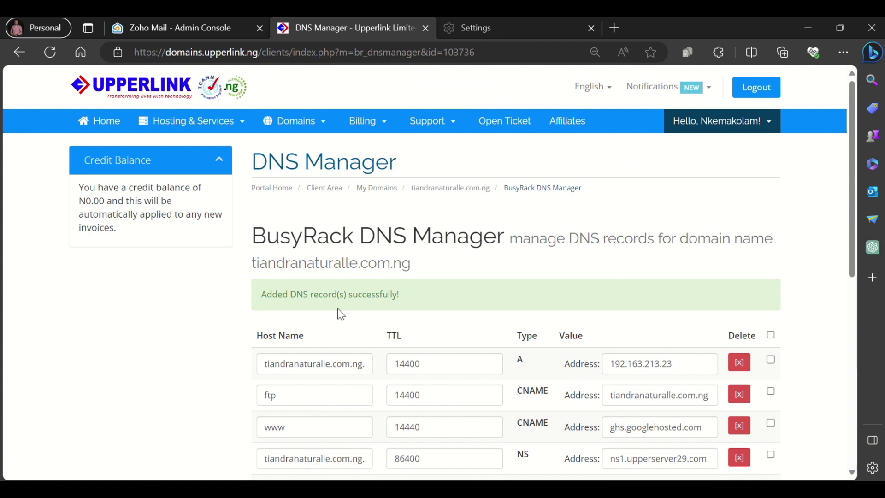
scroll(355, 290, "down", 2)
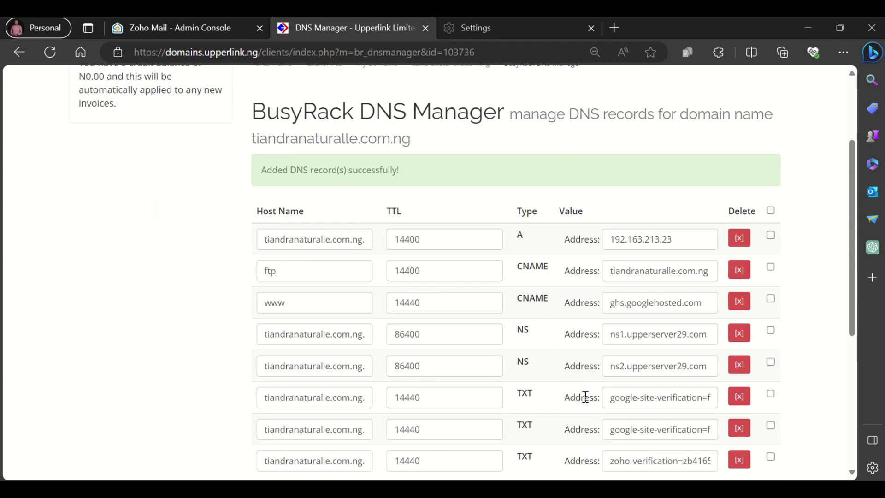
scroll(596, 400, "down", 1)
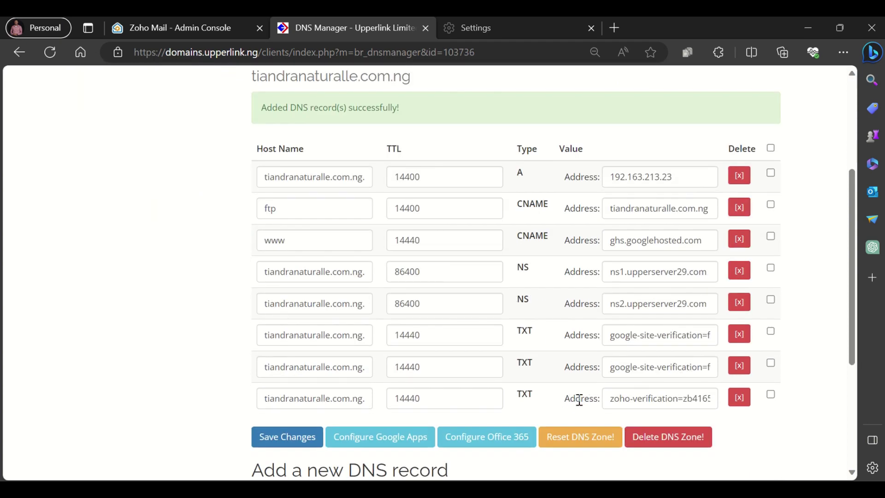
left_click_drag(580, 401, 569, 401)
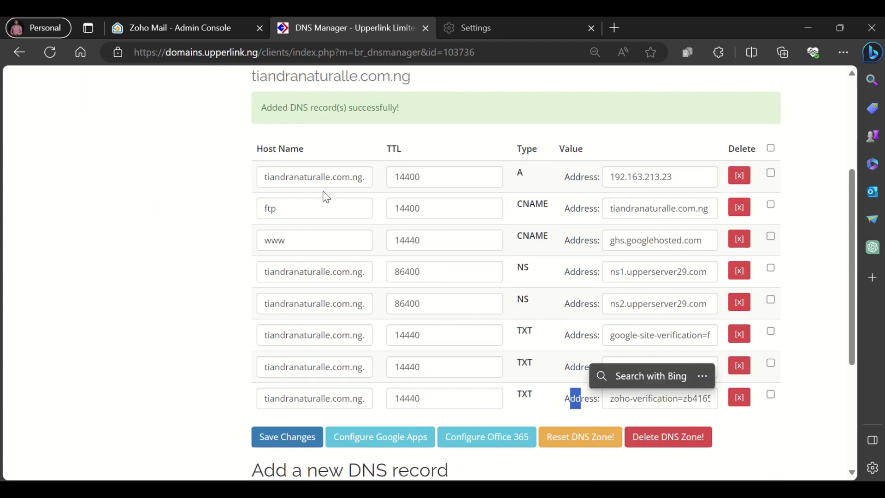
- Verify the TXT record in Zoho so ownership of tiandranaturalle.com.ng is confirmed
left_click(167, 28)
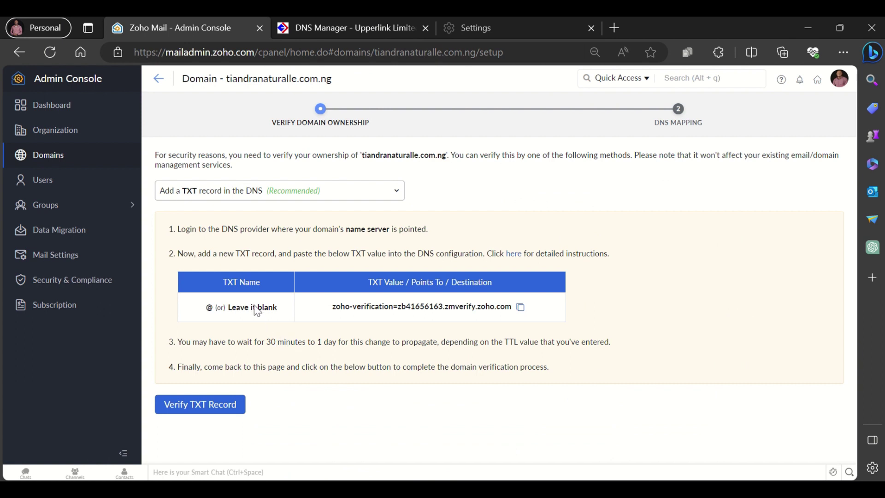
left_click(215, 408)
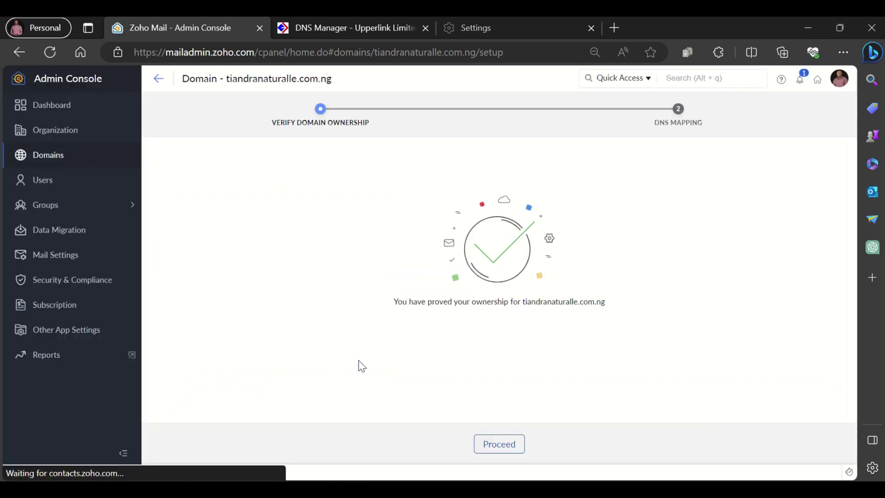
left_click(497, 447)
left_click_drag(394, 306, 509, 307)
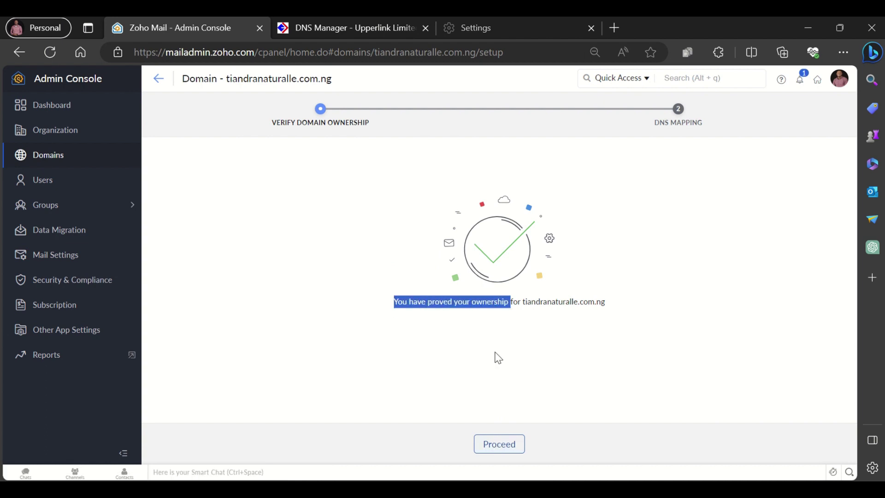
- Proceed to the DNS Mapping step and read its instruction lines
left_click(499, 446)
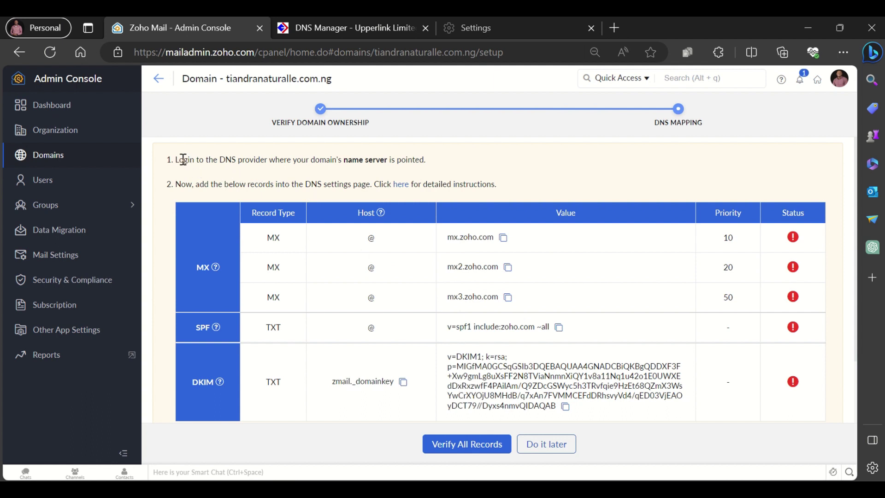
left_click_drag(174, 159, 426, 161)
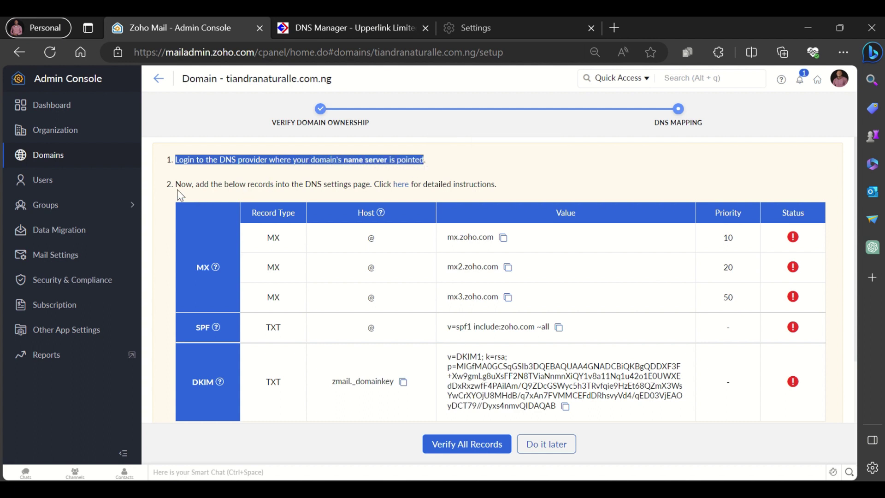
left_click_drag(496, 185, 280, 178)
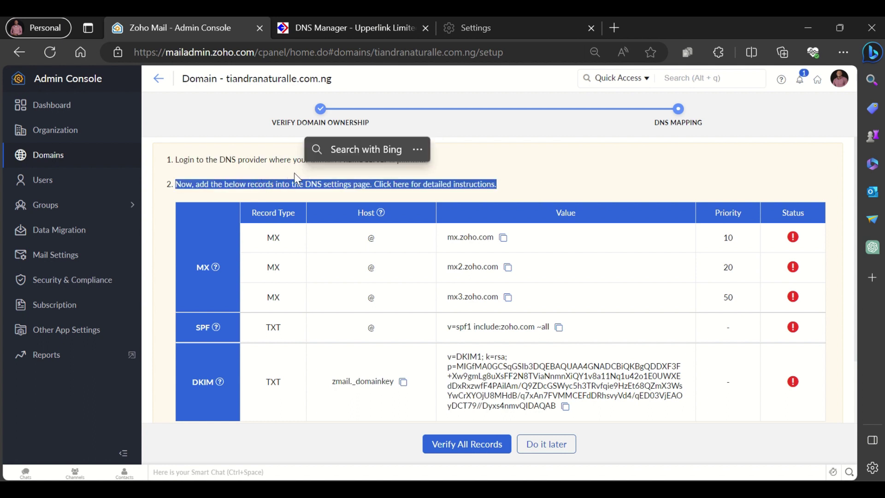
scroll(278, 208, "down", 1)
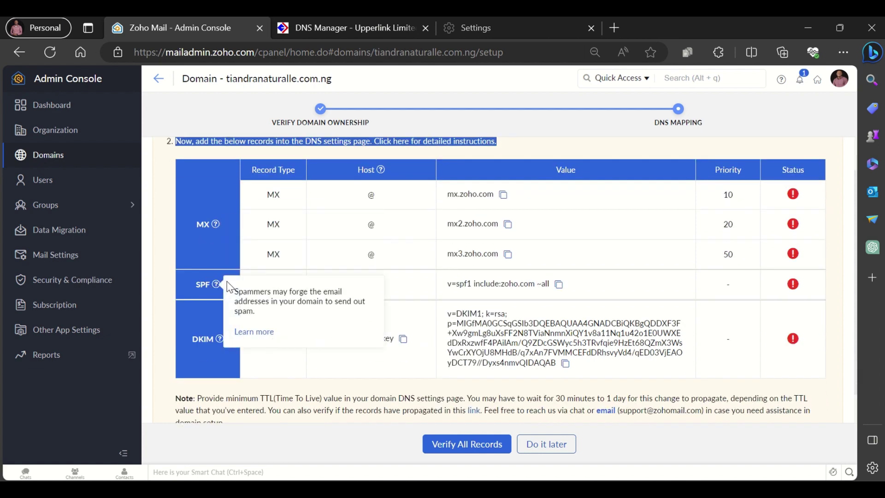
scroll(259, 347, "down", 1)
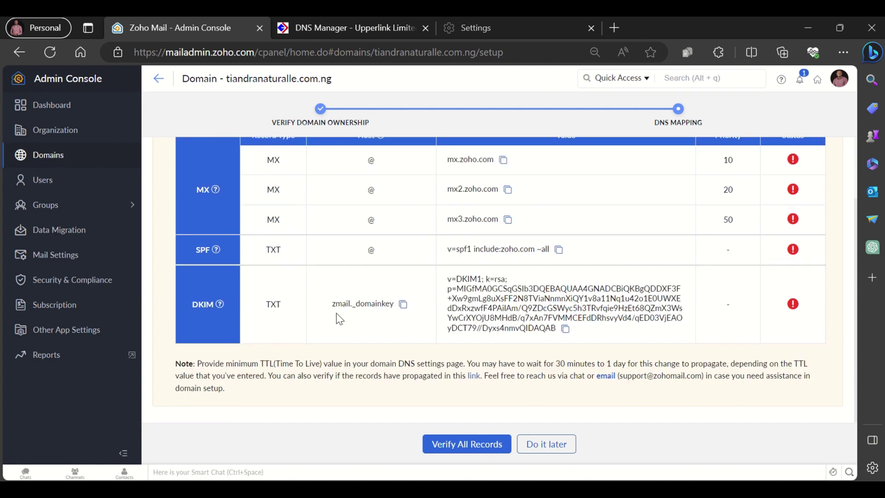
scroll(336, 318, "up", 1)
scroll(332, 297, "up", 1)
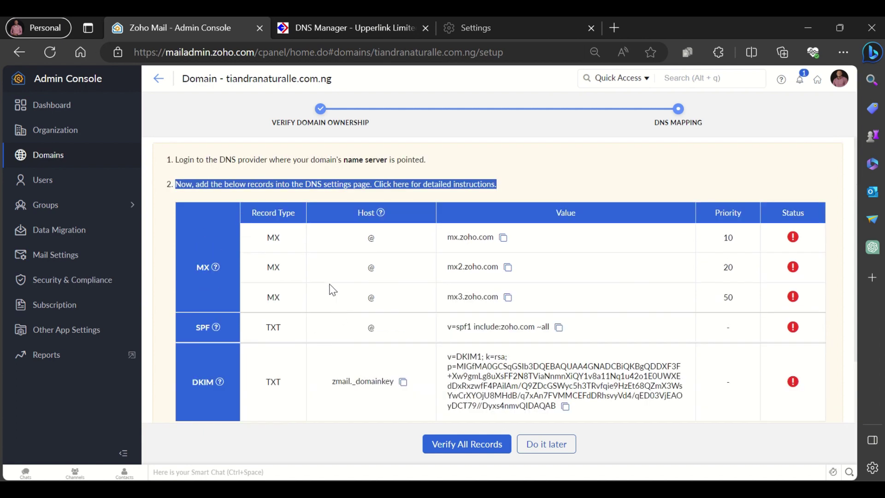
- Review the first MX row and copy its value mx.zoho.com
double_click(274, 238)
left_click(340, 256)
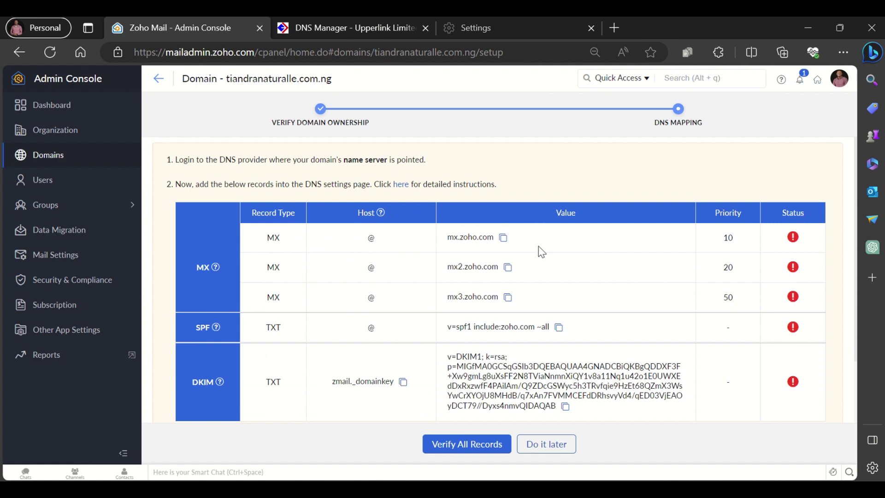
double_click(728, 237)
left_click(693, 236)
left_click(503, 237)
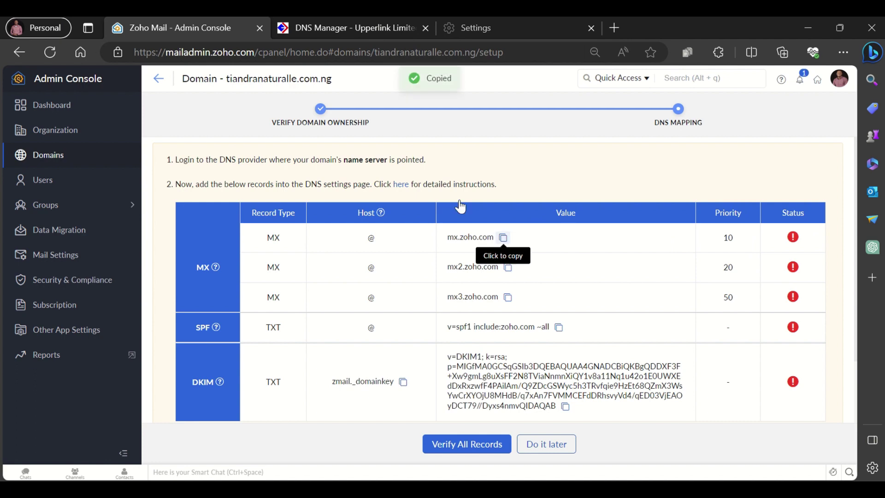
- Save an MX record for host @ pointing to mx.zoho.com with priority 10
left_click(335, 31)
scroll(408, 253, "down", 3)
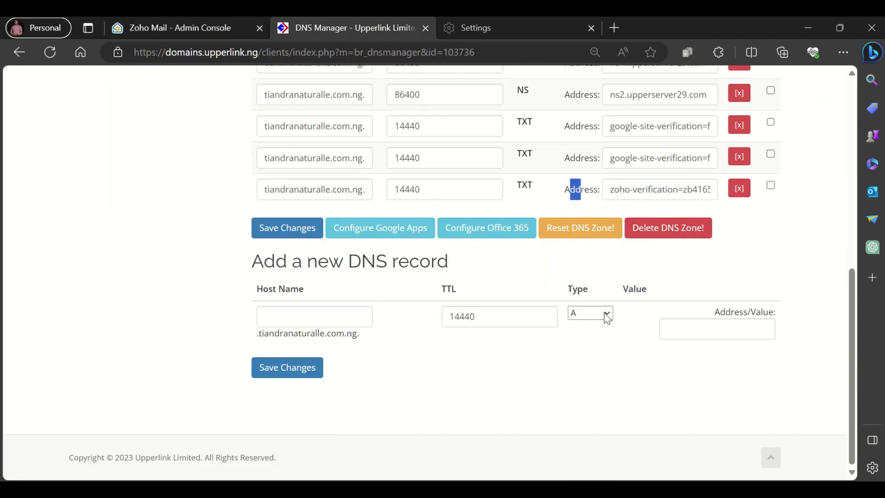
left_click(607, 316)
left_click(580, 354)
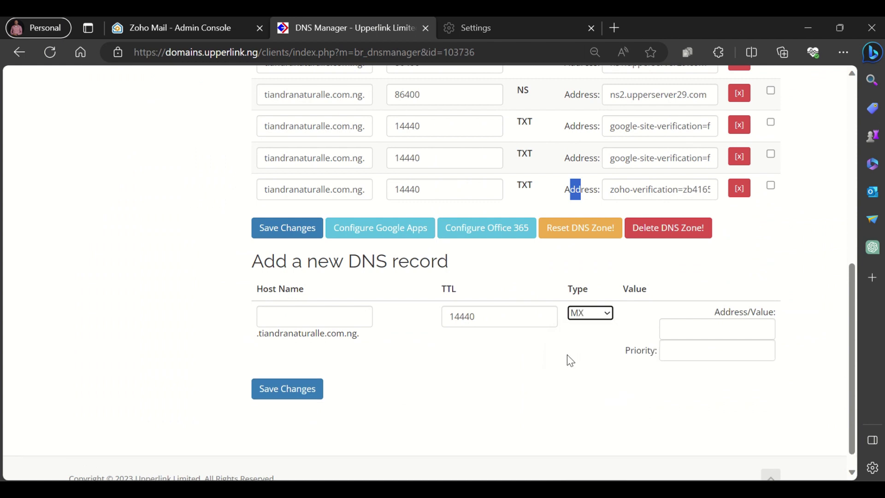
left_click(327, 314)
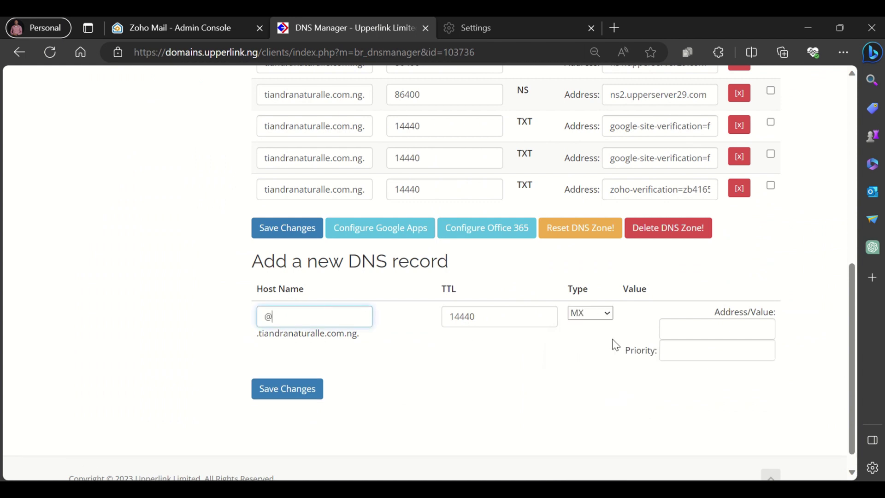
left_click(700, 336)
type("mx.zoho.com")
left_click(690, 352)
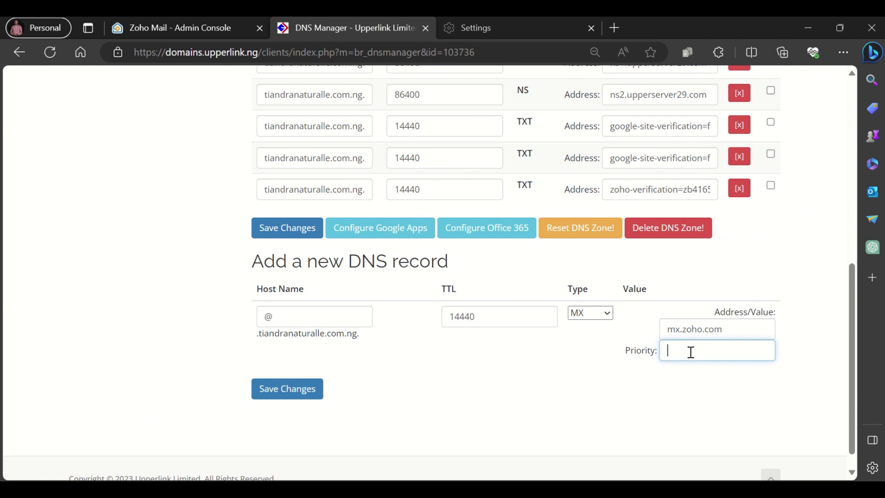
left_click(285, 394)
- Copy mx2.zoho.com from Zoho and save it as an MX record with priority 20
left_click(197, 27)
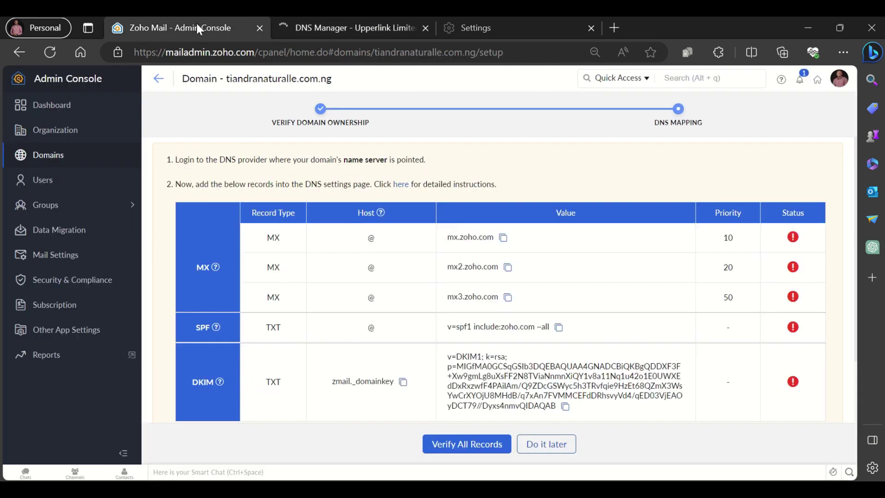
left_click(508, 268)
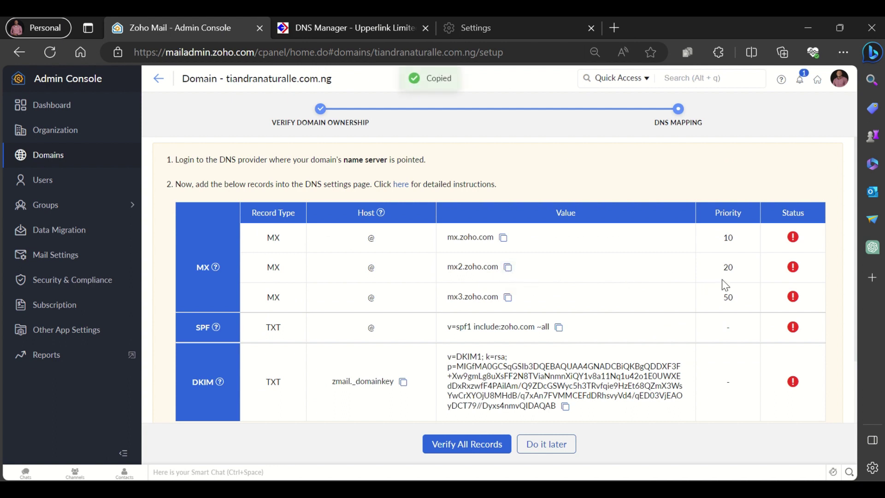
double_click(728, 267)
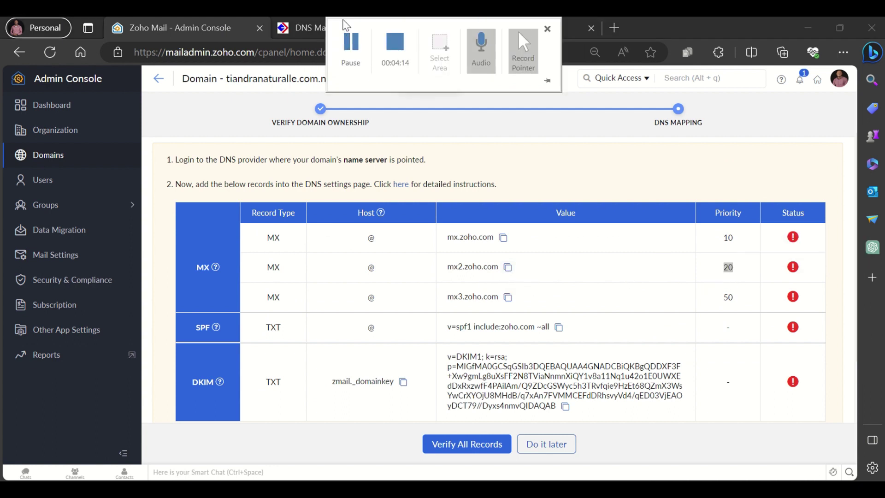
left_click(307, 30)
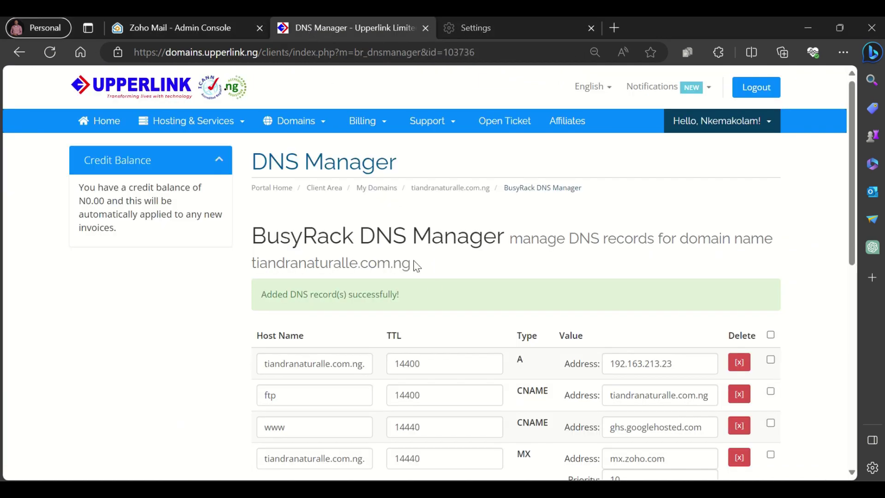
scroll(355, 298, "down", 1)
scroll(528, 372, "down", 10)
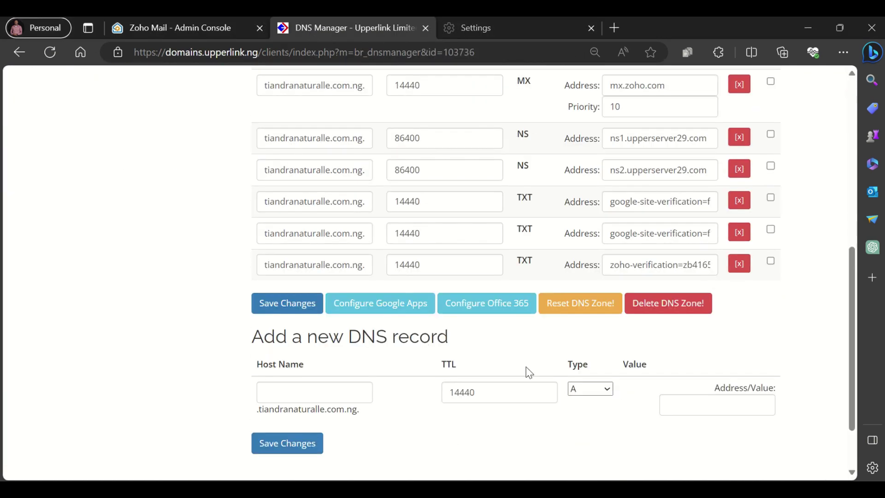
left_click(594, 312)
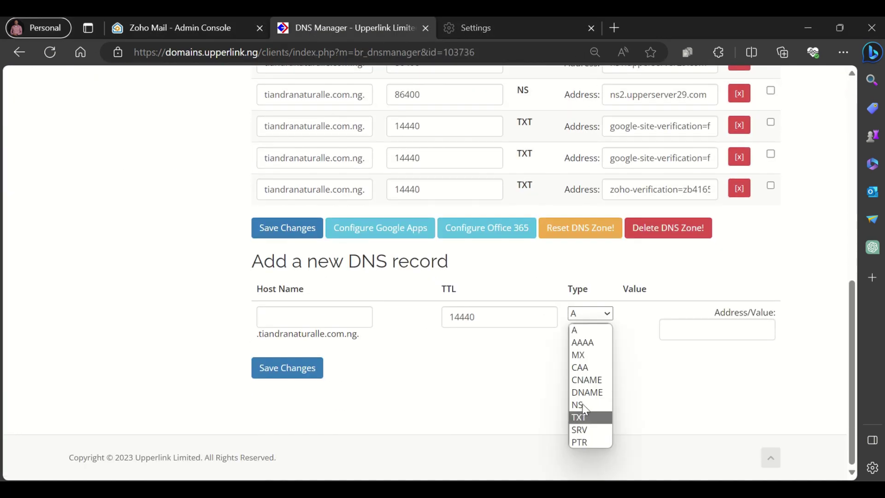
left_click(580, 356)
left_click(348, 316)
type("@")
left_click(679, 333)
type("mx2.zoho.com")
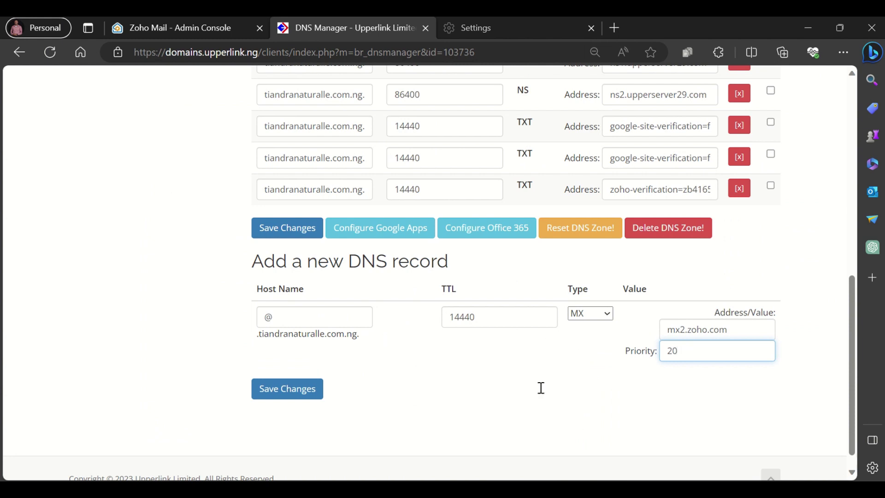
left_click(269, 393)
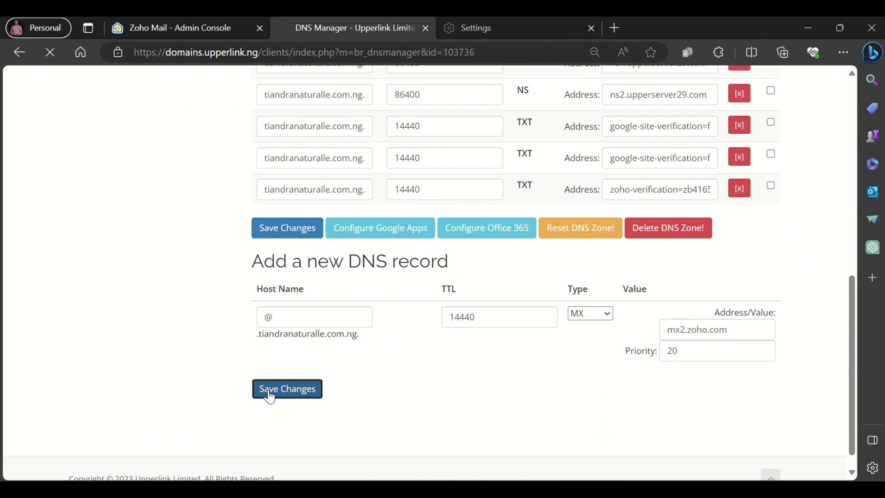
left_click(160, 30)
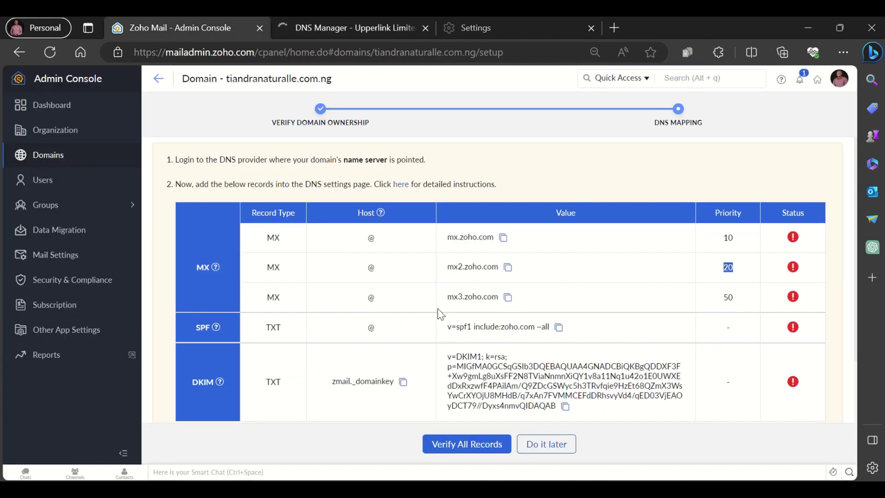
- Copy mx3.zoho.com and save it as the third MX record with priority 50
left_click(508, 296)
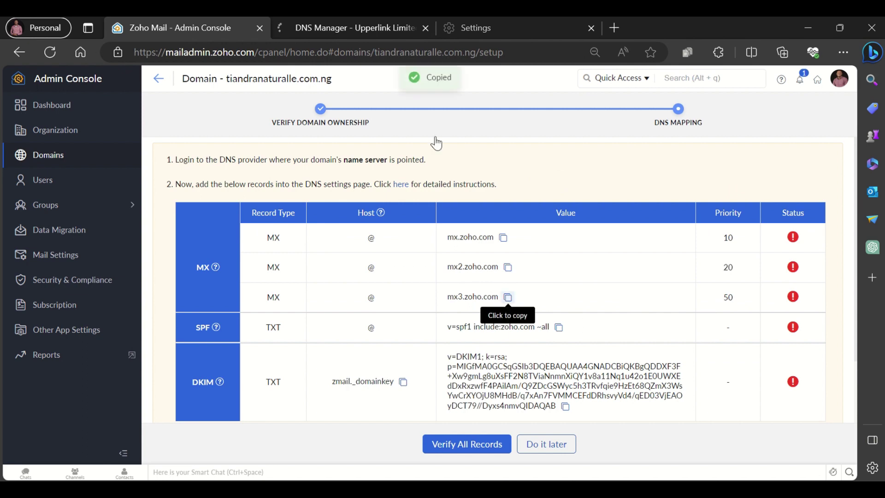
left_click(346, 28)
scroll(372, 292, "down", 5)
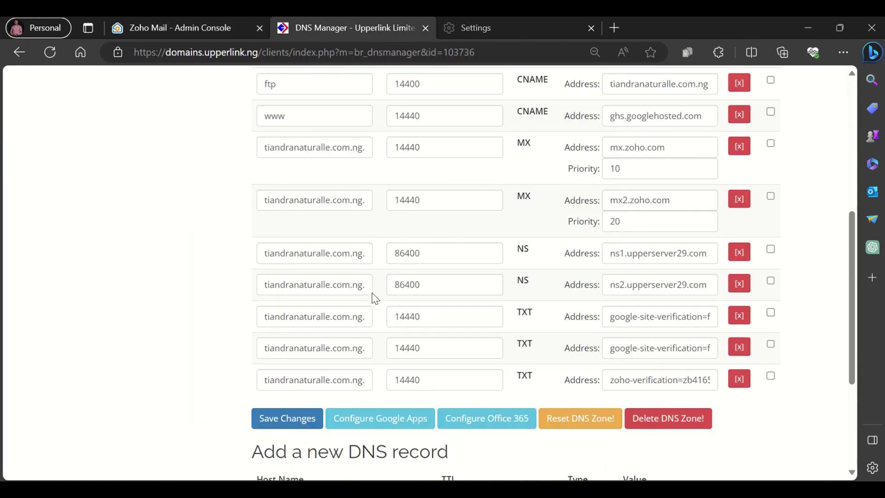
scroll(373, 292, "down", 2)
scroll(361, 308, "down", 2)
left_click(333, 319)
type("@")
left_click(597, 316)
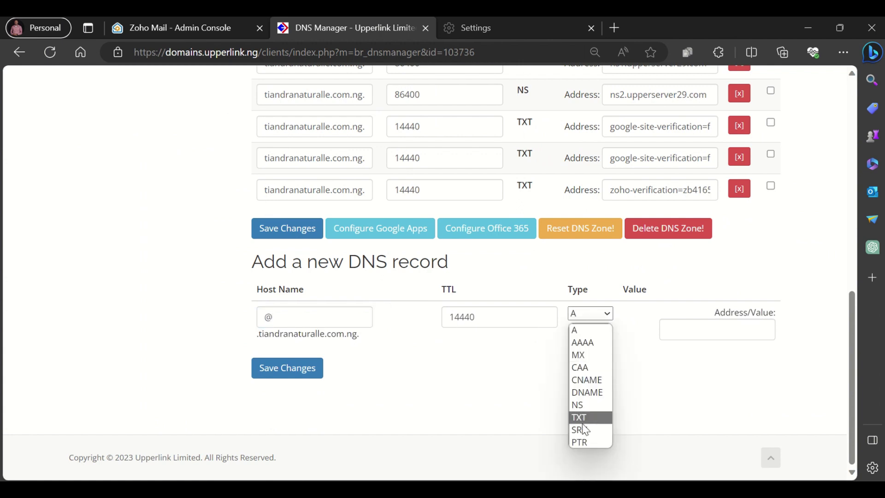
left_click(582, 355)
left_click(686, 332)
type("mx3.zoho.com")
left_click(687, 358)
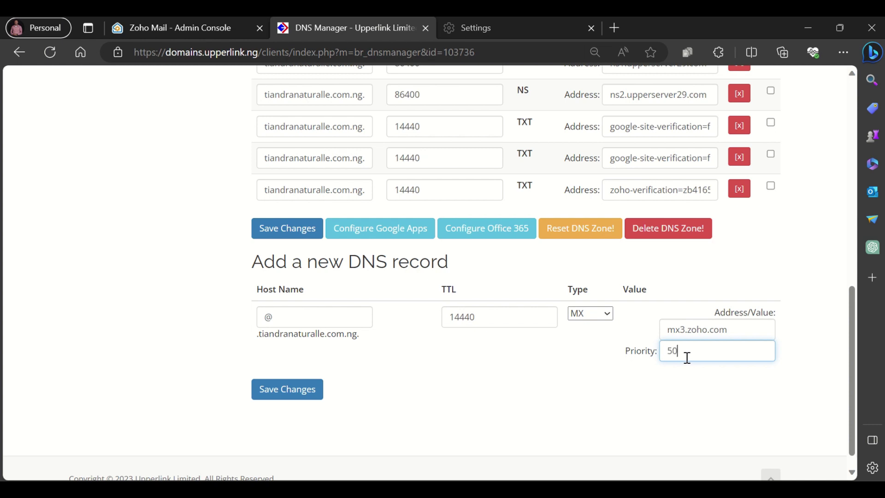
left_click(283, 391)
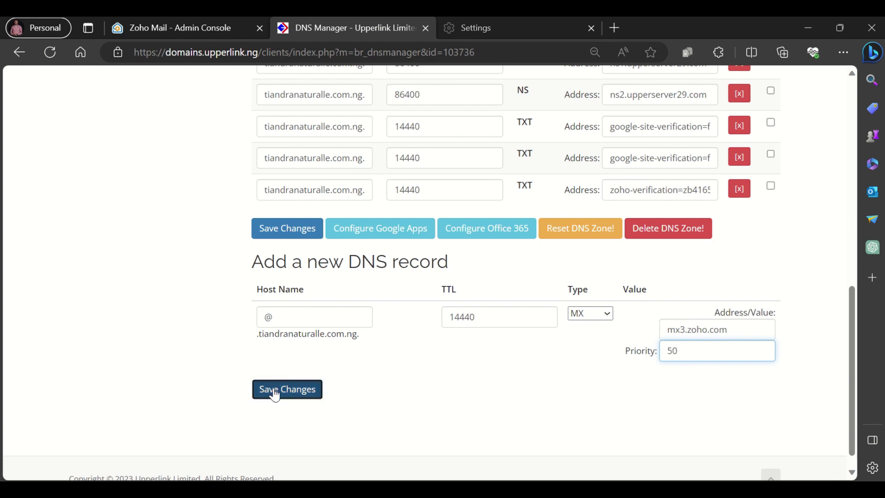
left_click(167, 27)
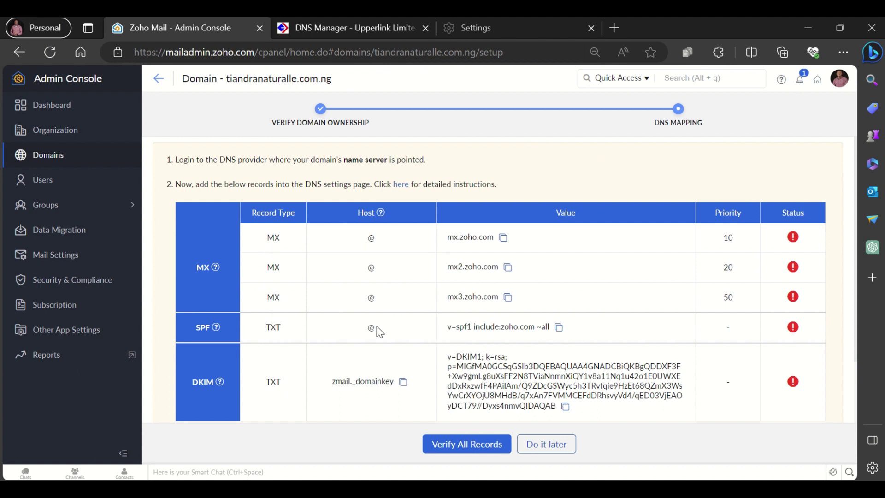
- Save an SPF TXT record for host @ with value v=spf1 include:zoho.com ~all
left_click_drag(365, 331, 374, 333)
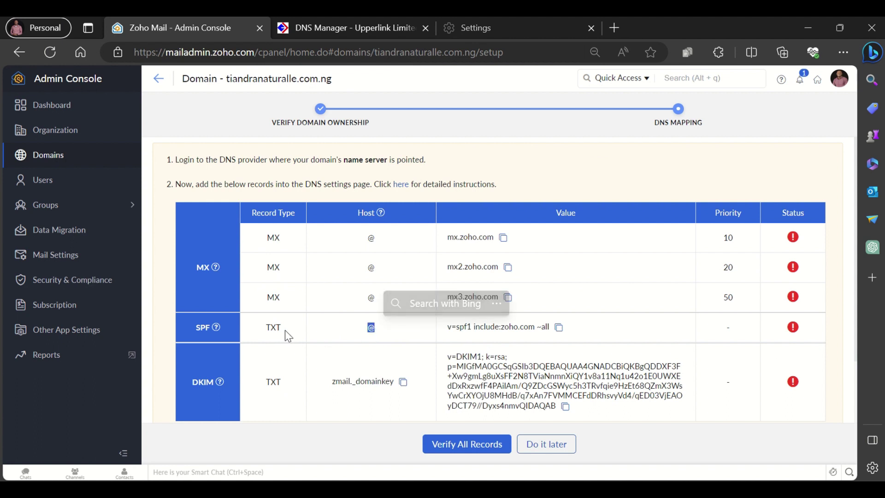
left_click_drag(285, 330, 269, 329)
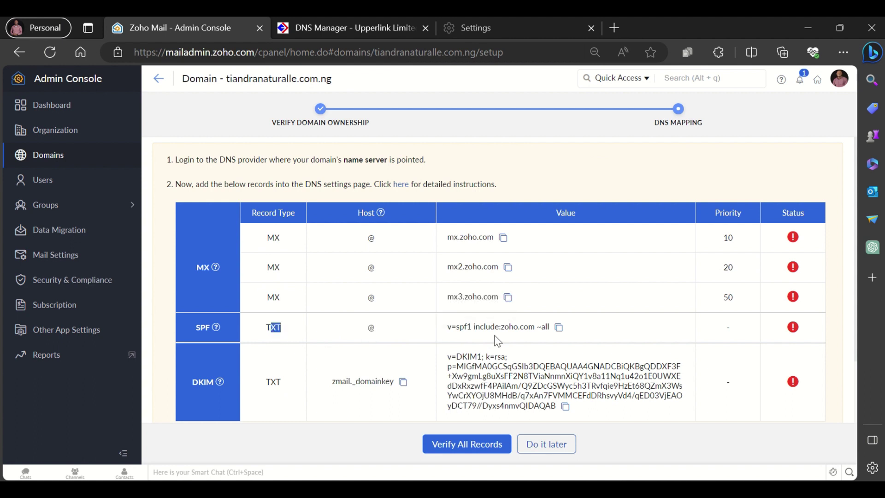
left_click(558, 329)
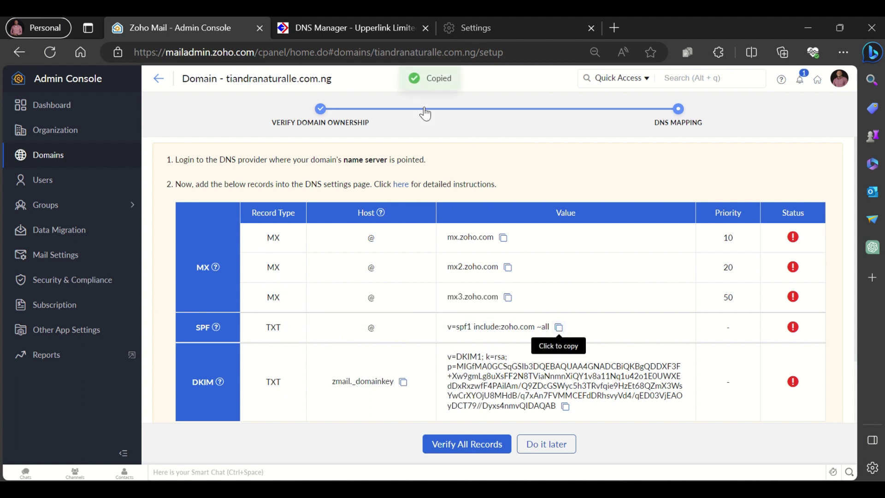
left_click(366, 30)
scroll(401, 298, "down", 5)
scroll(485, 332, "down", 5)
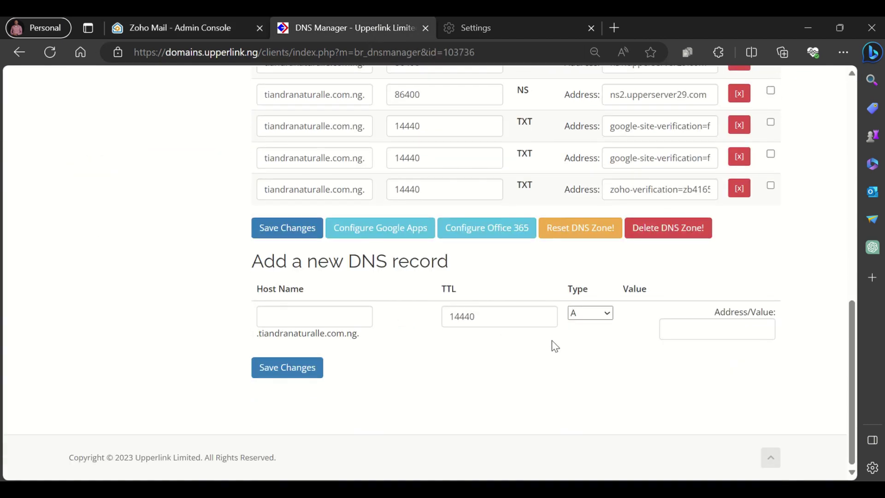
left_click(582, 315)
left_click(578, 417)
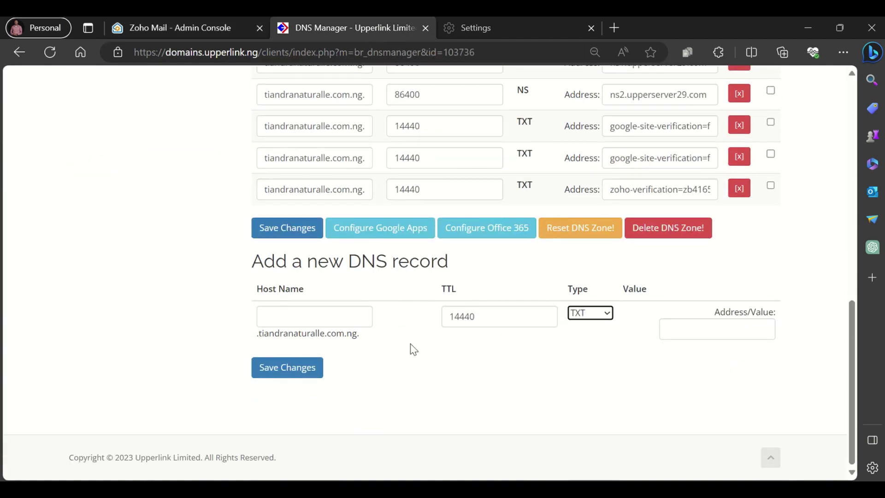
left_click(331, 315)
type("@")
left_click(717, 327)
key("ctrl+v")
left_click(302, 367)
- Copy the DKIM host zmail._domainkey and enter it on a new TXT record in DNS Manager
left_click(162, 29)
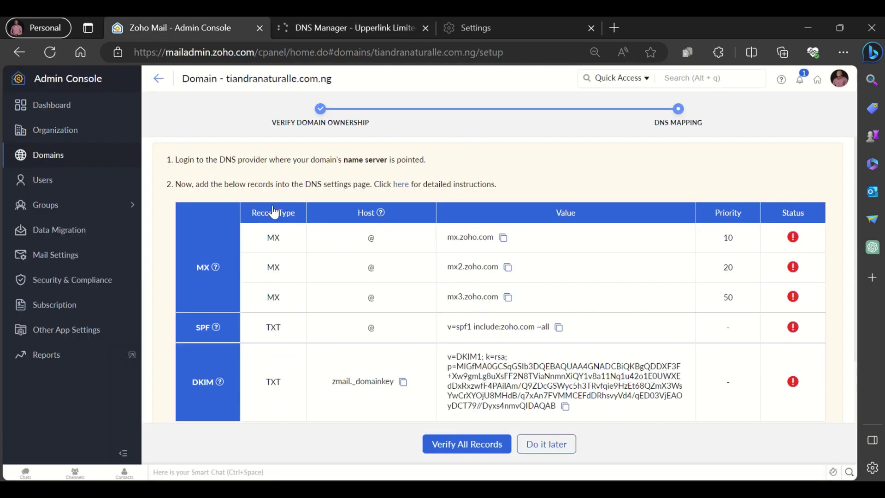
scroll(389, 332, "down", 1)
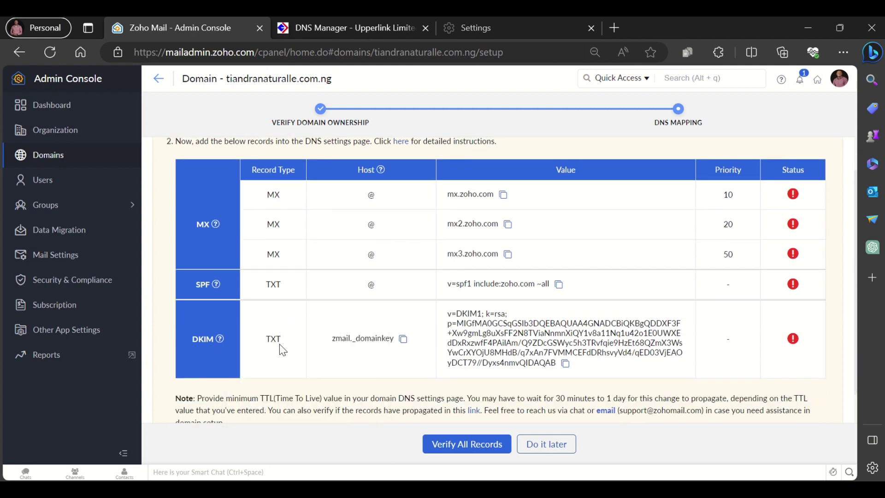
left_click_drag(284, 347, 401, 353)
left_click(402, 353)
left_click(402, 344)
left_click(325, 27)
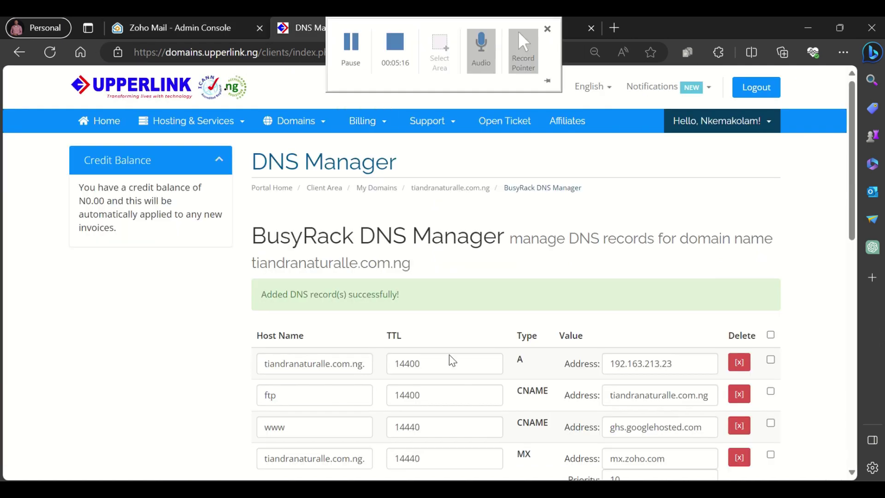
scroll(451, 361, "down", 5)
scroll(504, 380, "down", 3)
left_click(587, 341)
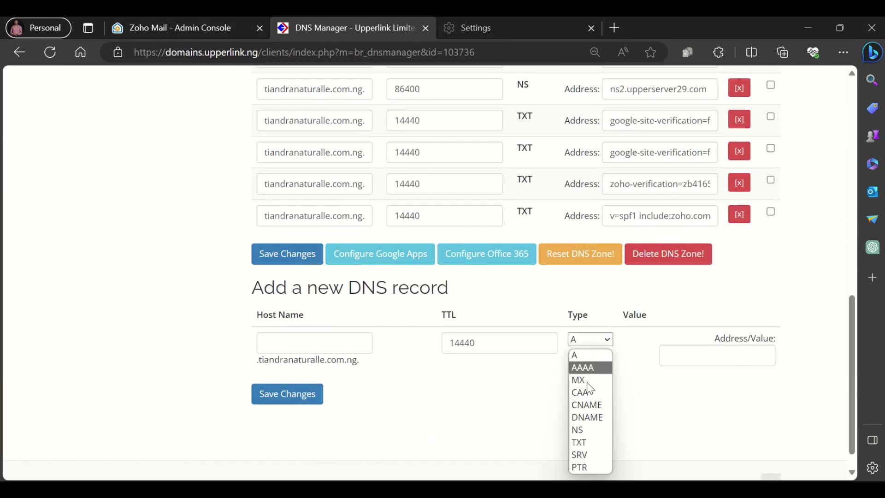
left_click(591, 443)
left_click(313, 340)
key("ctrl+v")
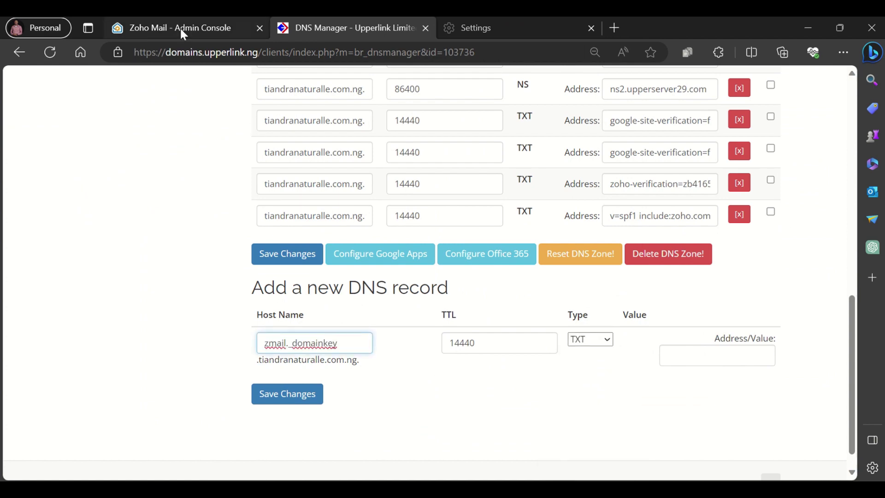
- Copy the DKIM key value from Zoho and save the zmail._domainkey TXT record
left_click(179, 27)
left_click(565, 363)
left_click(357, 29)
left_click(689, 348)
key("ctrl+v")
left_click(306, 398)
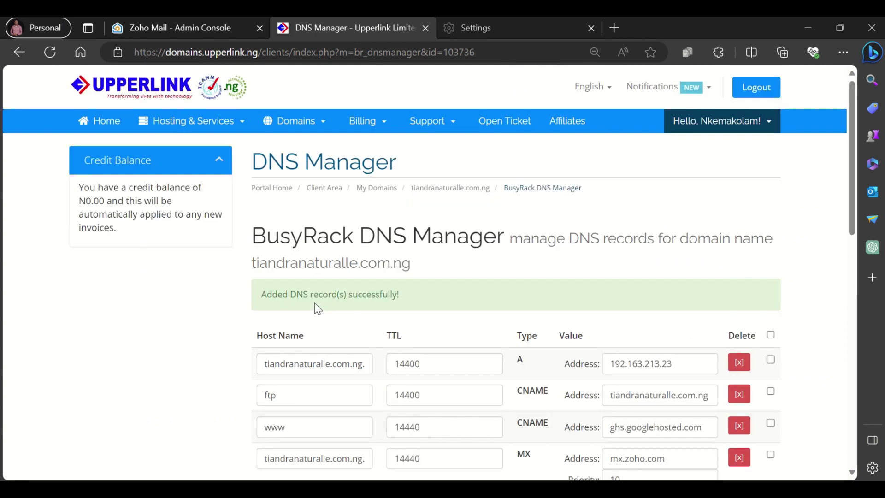
scroll(363, 353, "down", 3)
scroll(363, 353, "down", 2)
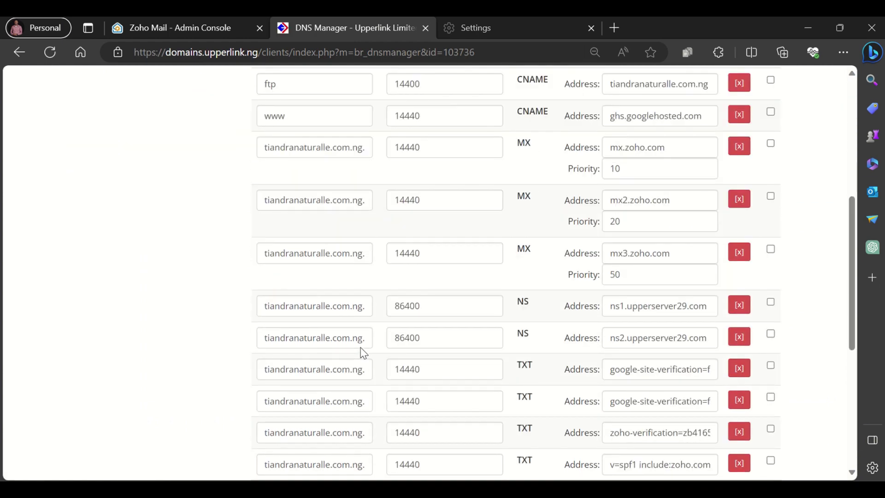
scroll(364, 353, "up", 4)
scroll(363, 352, "down", 3)
scroll(363, 352, "down", 2)
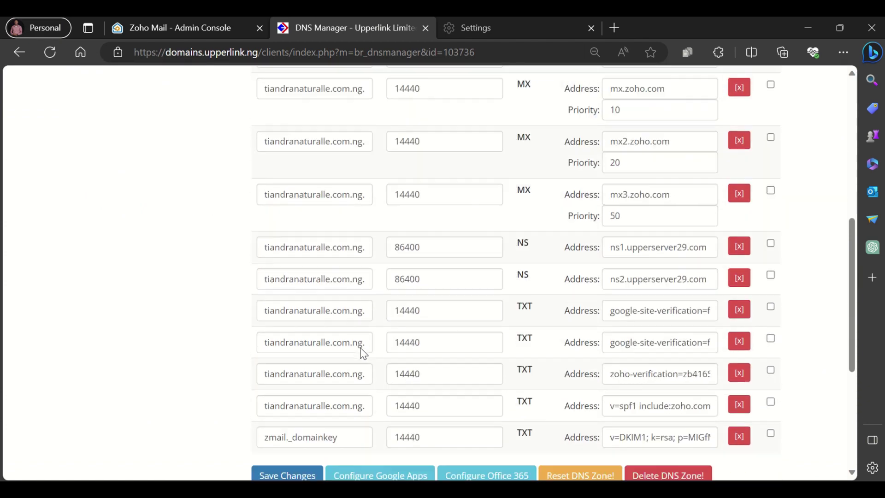
scroll(362, 351, "down", 3)
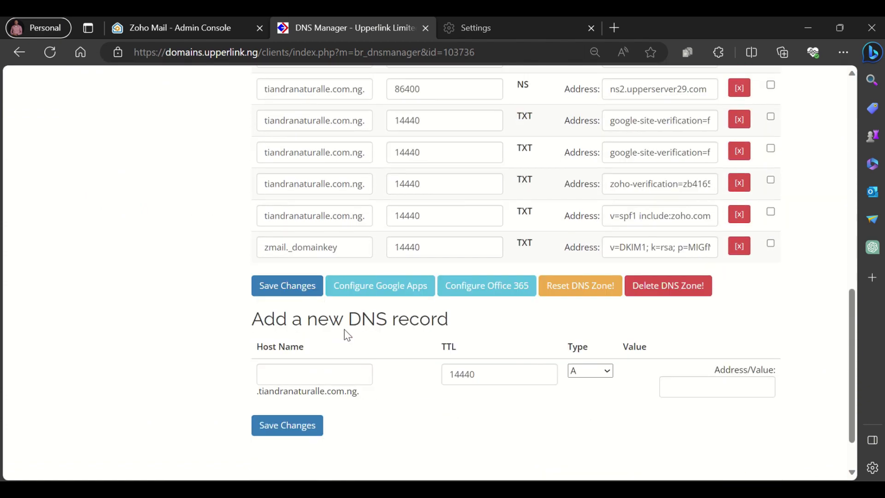
- Return to the Zoho Mail Admin Console tab showing the DNS mapping records
left_click(159, 32)
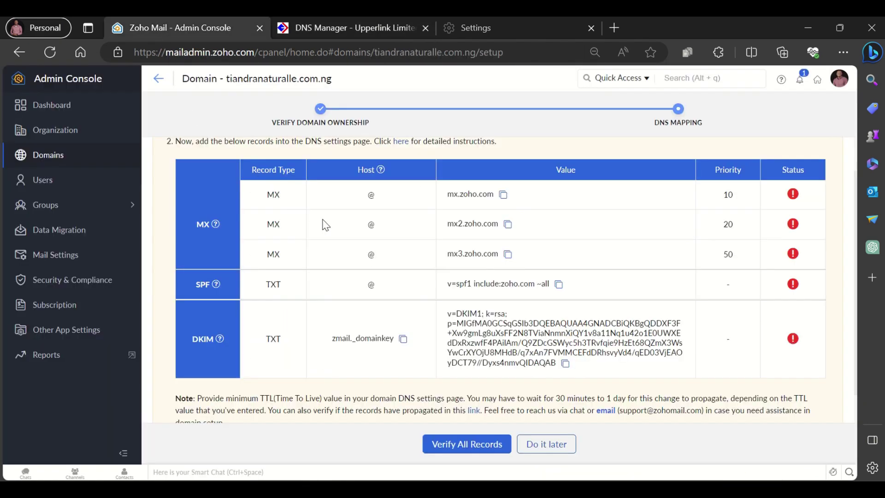
scroll(327, 233, "up", 1)
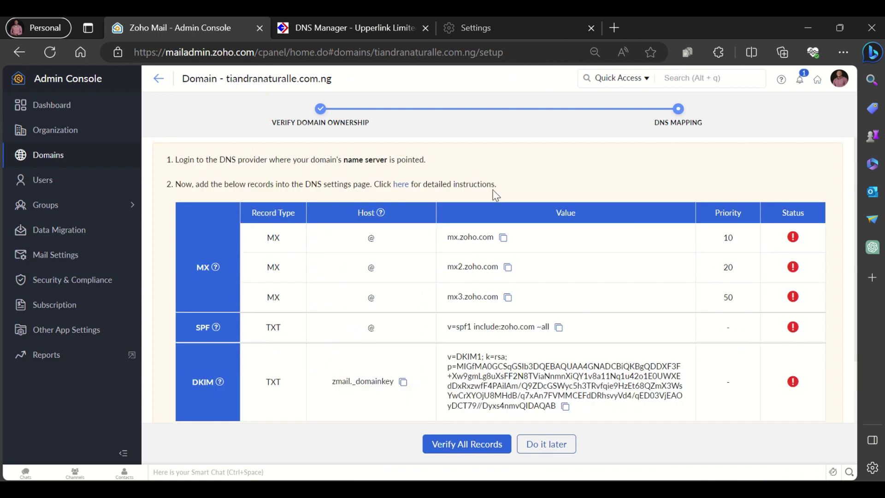
scroll(561, 190, "down", 1)
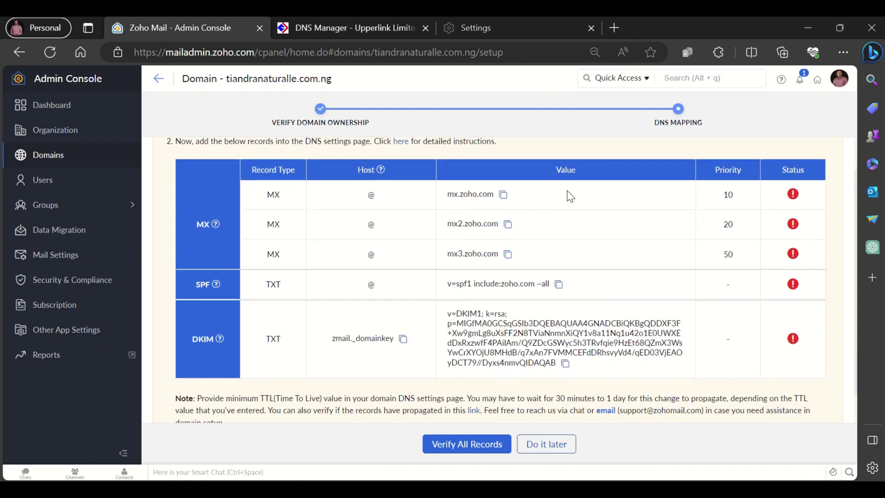
scroll(580, 221, "down", 1)
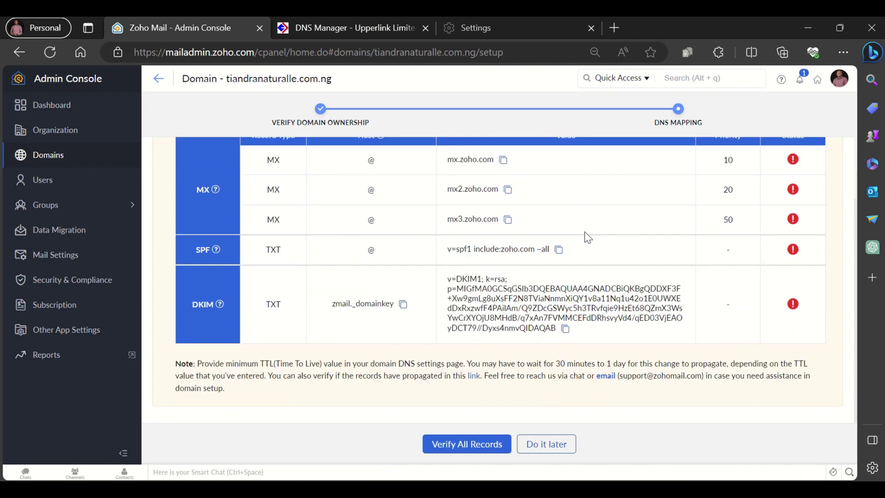
- Verify all DNS records in Zoho and confirm the verification success message
left_click(454, 447)
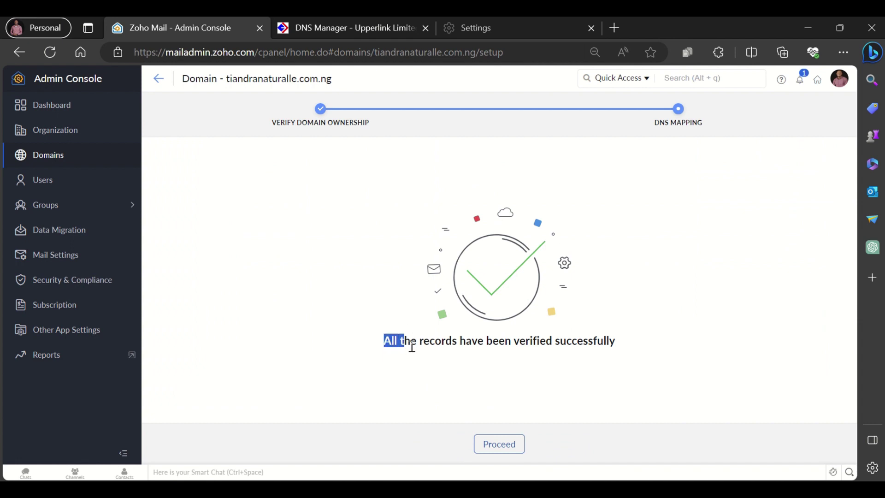
left_click_drag(411, 346, 606, 352)
left_click(373, 325)
left_click(495, 446)
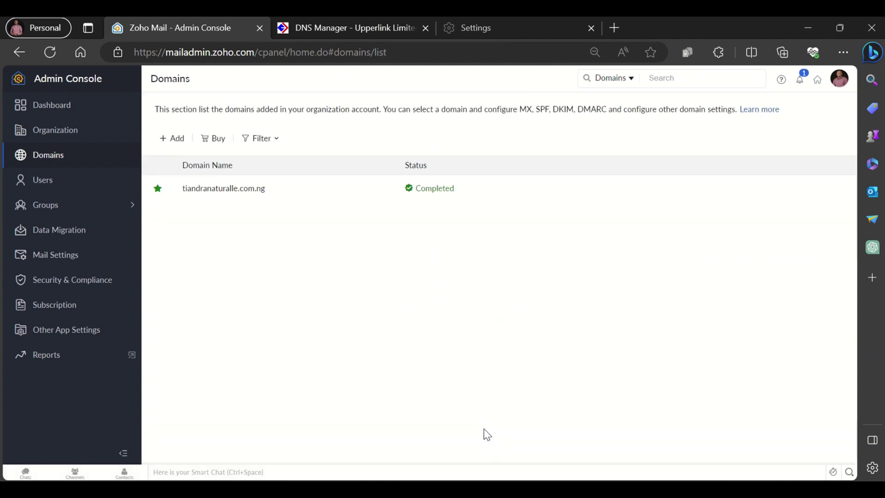